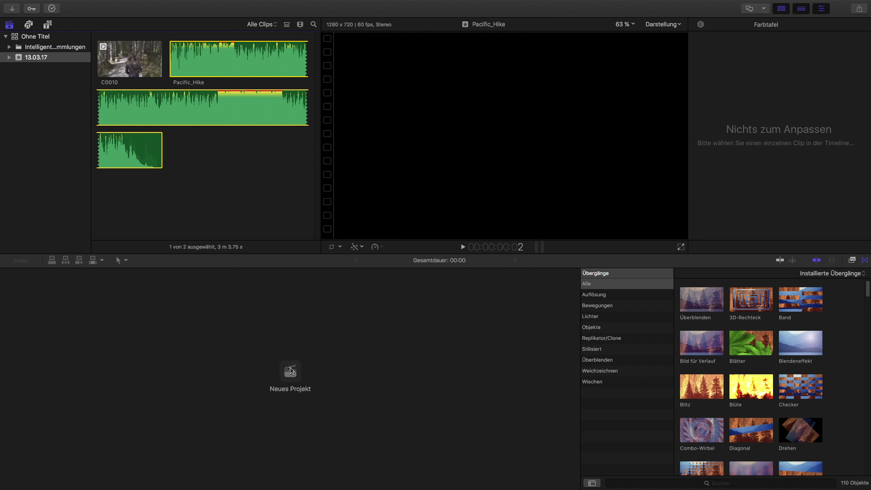
# Step: Create the 'Fast Forward Effect' project in event 13.03.17 as 1080p HD, 1920x1080, 25p
pyautogui.click(291, 370)
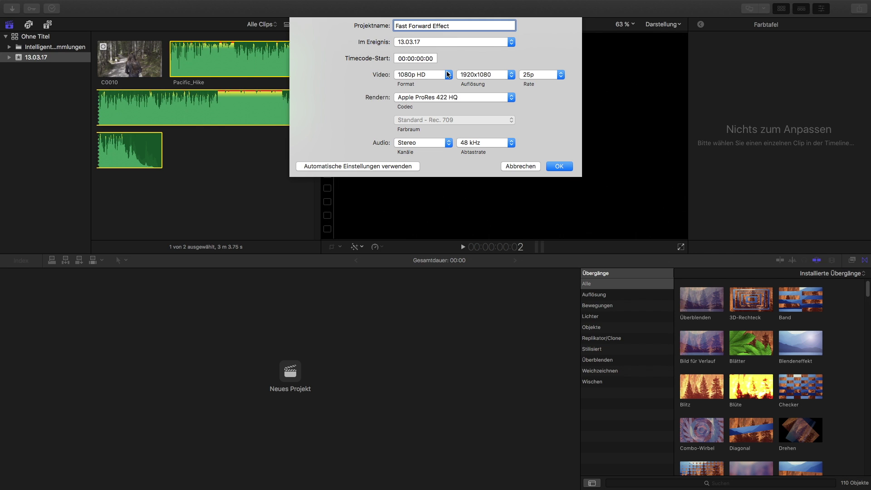
pyautogui.click(559, 166)
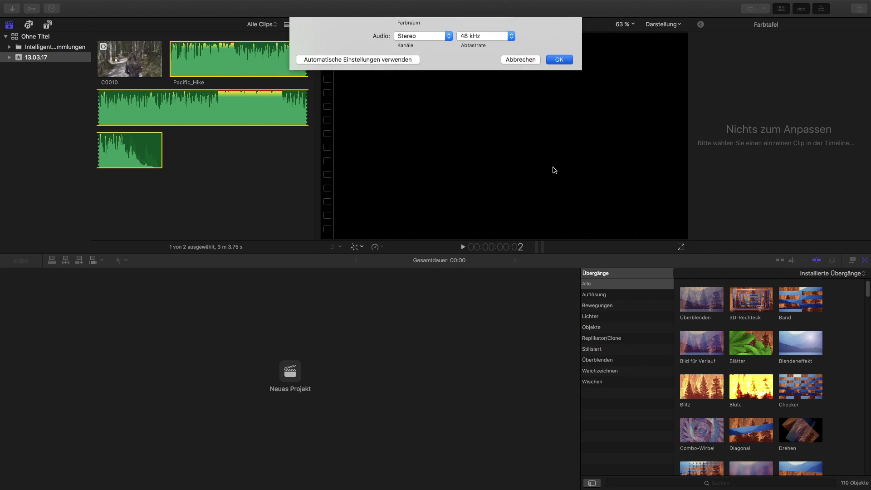
# Step: Put C0010 and the Pacific_Hike music below it into the timeline, zoomed to fit
pyautogui.click(130, 119)
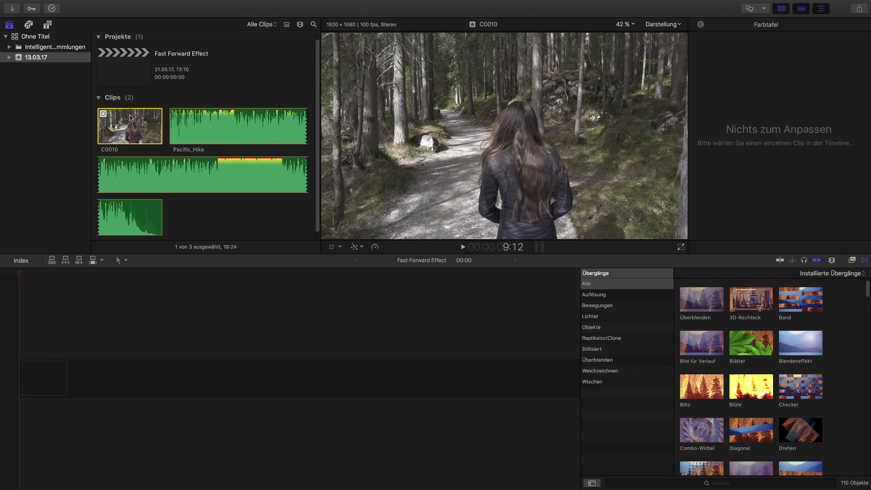
pyautogui.moveTo(119, 116); pyautogui.dragTo(50, 379)
pyautogui.click(190, 130)
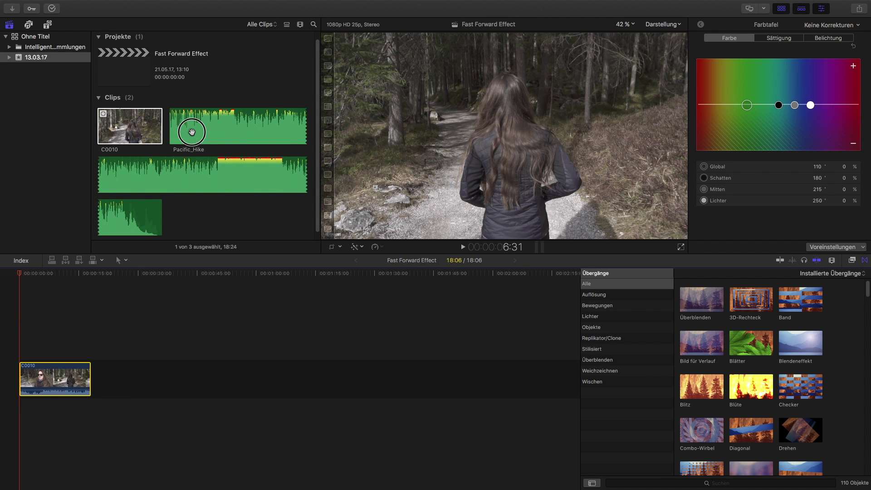
pyautogui.moveTo(196, 122); pyautogui.dragTo(16, 428)
pyautogui.click(831, 260)
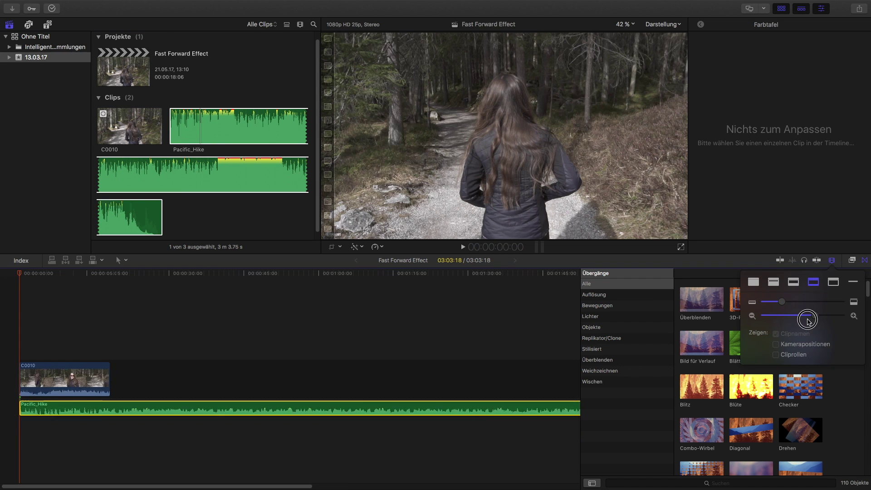
pyautogui.moveTo(817, 315); pyautogui.dragTo(802, 322)
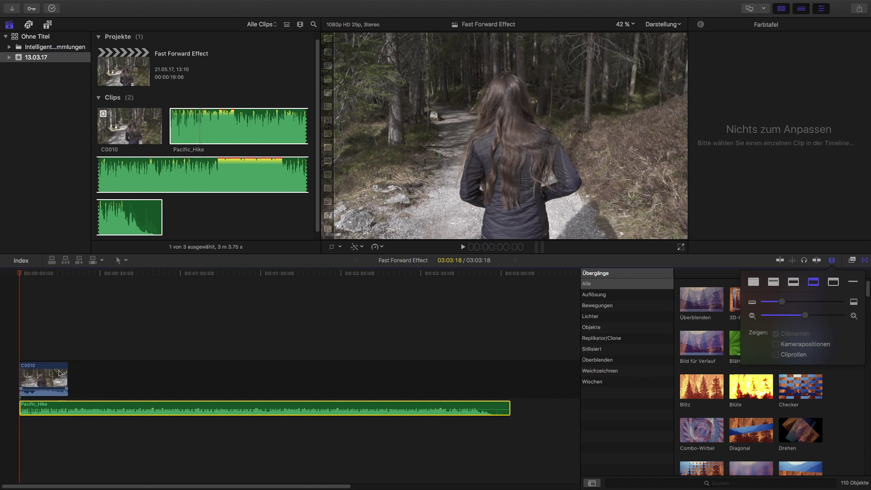
# Step: Slow the C0010 clip to 25 % speed
pyautogui.click(60, 373)
pyautogui.click(377, 248)
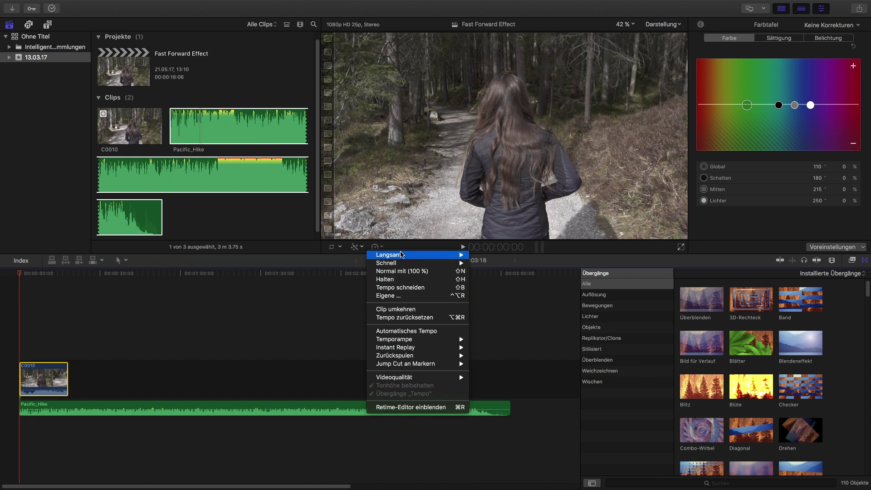
pyautogui.moveTo(406, 259)
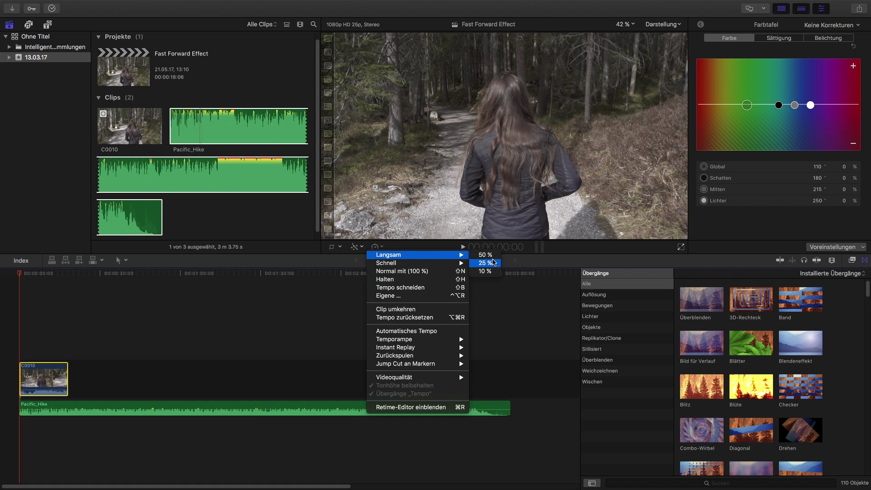
pyautogui.click(494, 262)
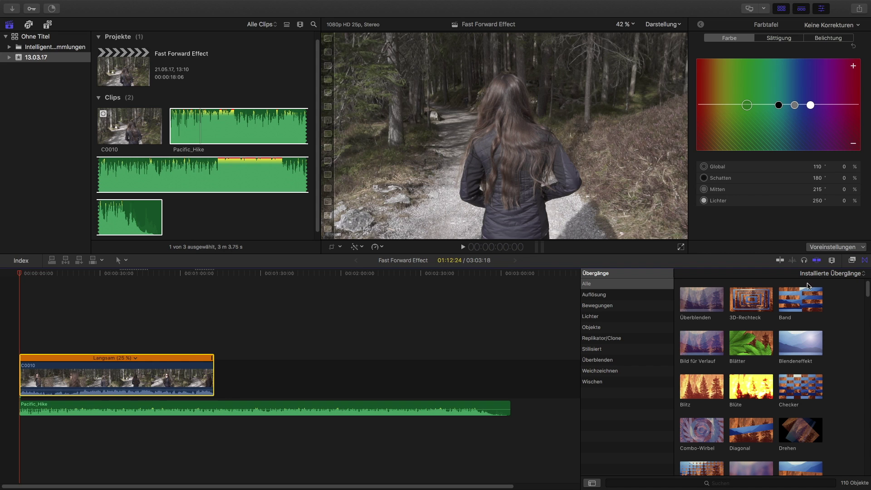
# Step: Blade C0010 at about 43 seconds and again a few seconds later
pyautogui.click(832, 260)
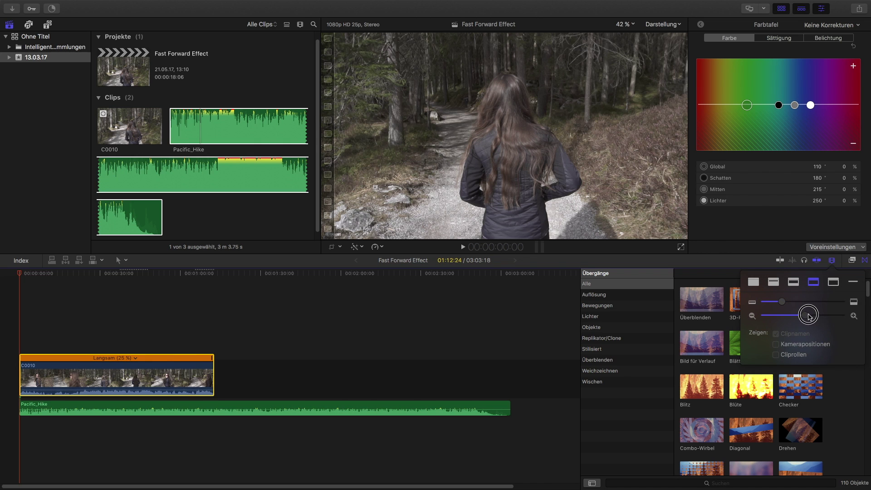
pyautogui.moveTo(809, 316); pyautogui.dragTo(822, 319)
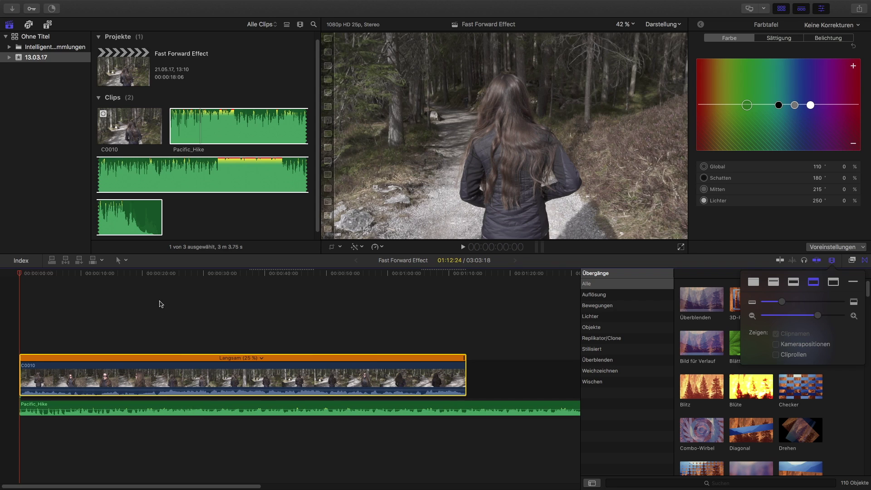
pyautogui.moveTo(24, 277); pyautogui.dragTo(316, 310)
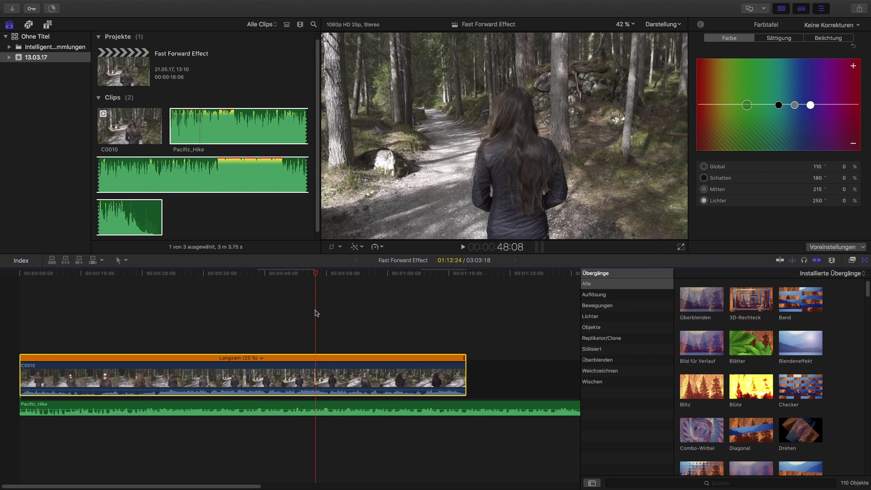
pyautogui.press('b')
pyautogui.click(315, 376)
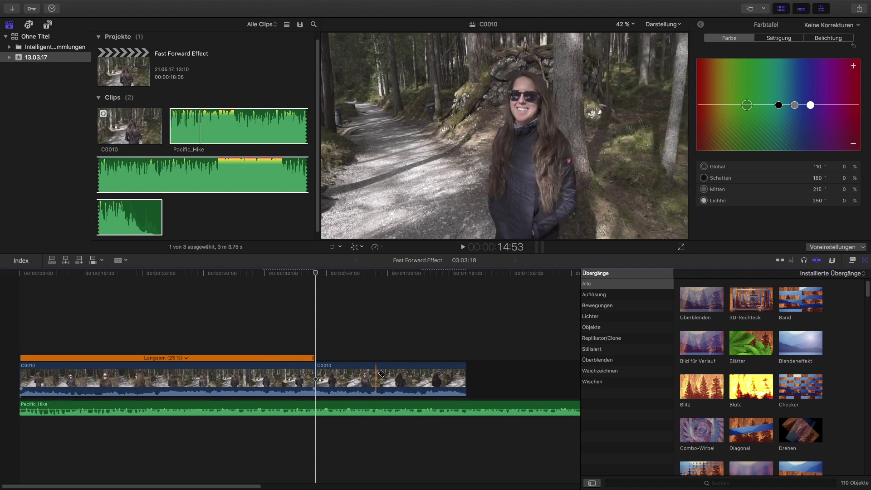
pyautogui.click(410, 377)
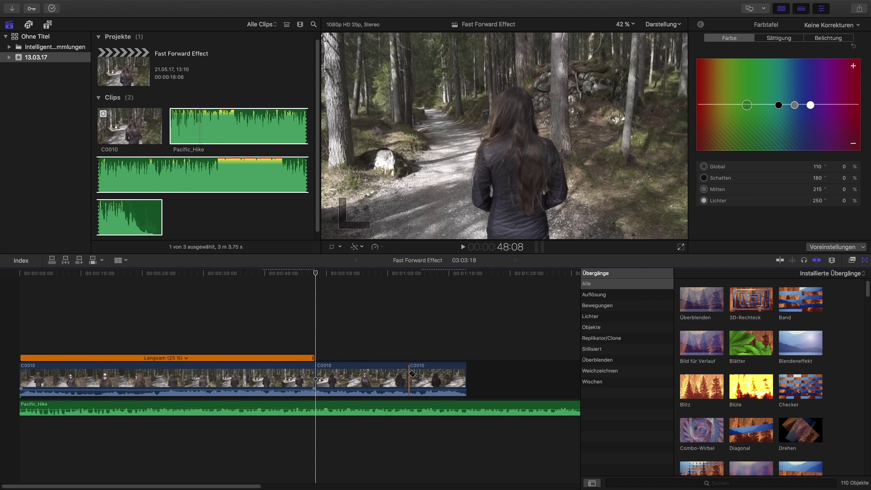
# Step: Delete the last C0010 piece and the slowed first piece with its attached music
pyautogui.press('a')
pyautogui.click(413, 376)
pyautogui.press('Delete')
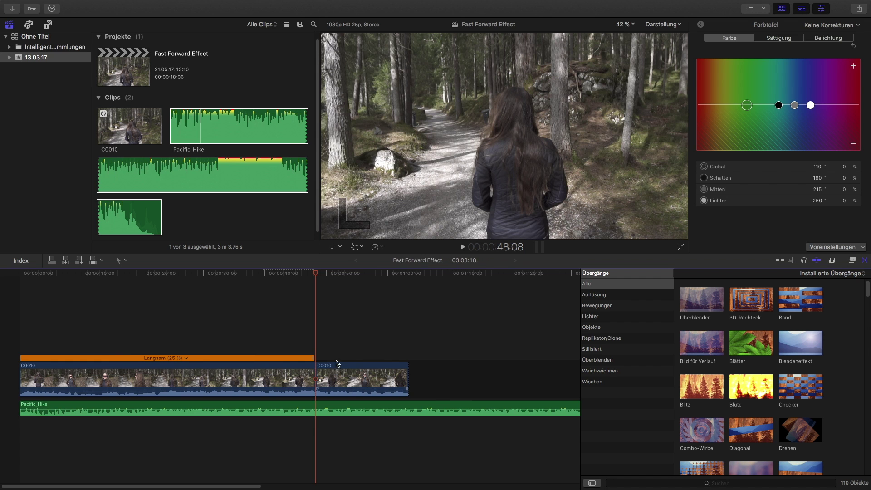
pyautogui.click(272, 377)
pyautogui.press('Delete')
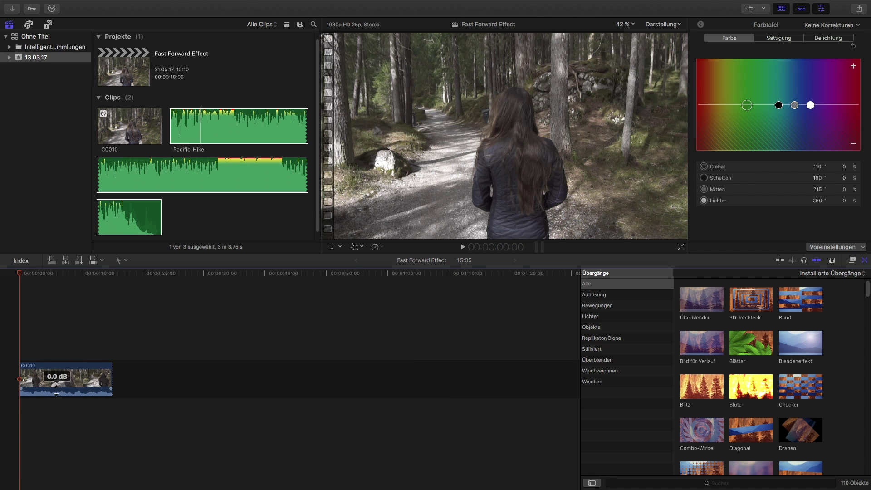
# Step: Lay Pacific_Hike back beneath C0010 and zoom the timeline in closer
pyautogui.moveTo(209, 131); pyautogui.dragTo(39, 431)
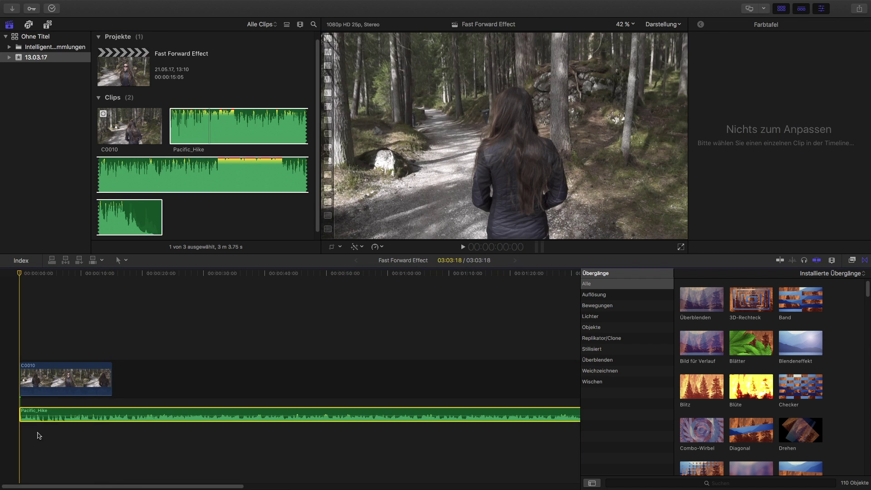
pyautogui.click(832, 260)
pyautogui.moveTo(817, 315); pyautogui.dragTo(833, 317)
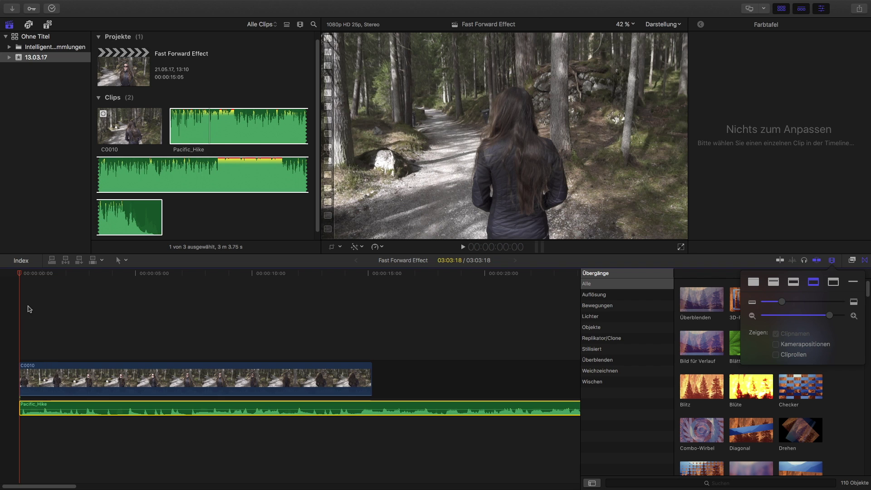
# Step: Play from the start and park the playhead on the first clap, about two seconds in
pyautogui.moveTo(19, 273)
pyautogui.mouseDown()
pyautogui.moveTo(127, 273)
pyautogui.moveTo(231, 286)
pyautogui.moveTo(19, 274)
pyautogui.mouseUp()
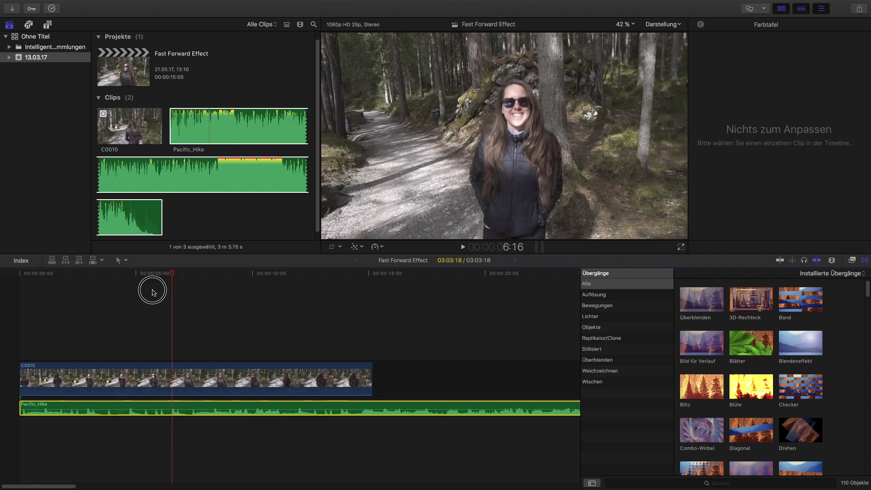
pyautogui.click(465, 246)
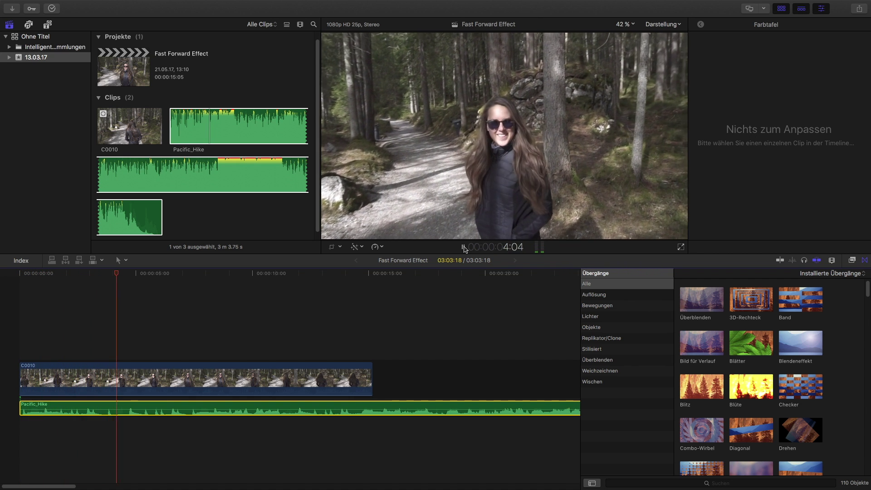
pyautogui.press('space')
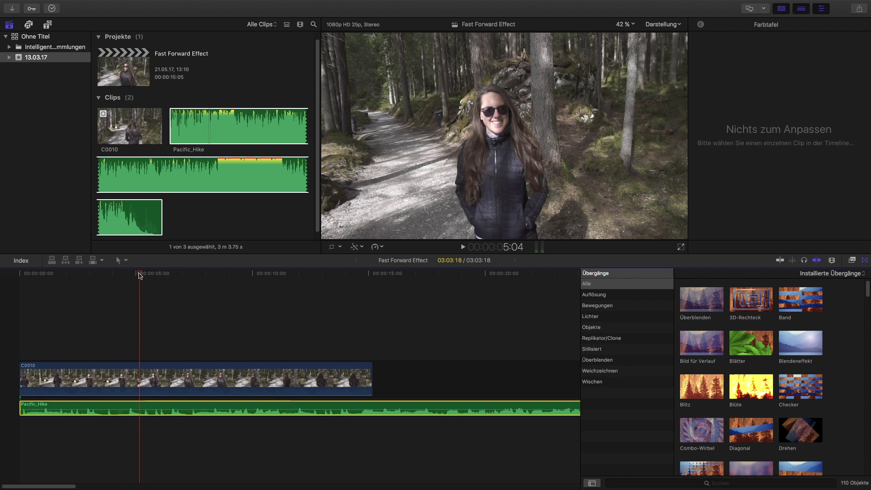
pyautogui.moveTo(140, 275); pyautogui.dragTo(70, 281)
# Step: Cut C0010 at the first beat, about two seconds in
pyautogui.press('b')
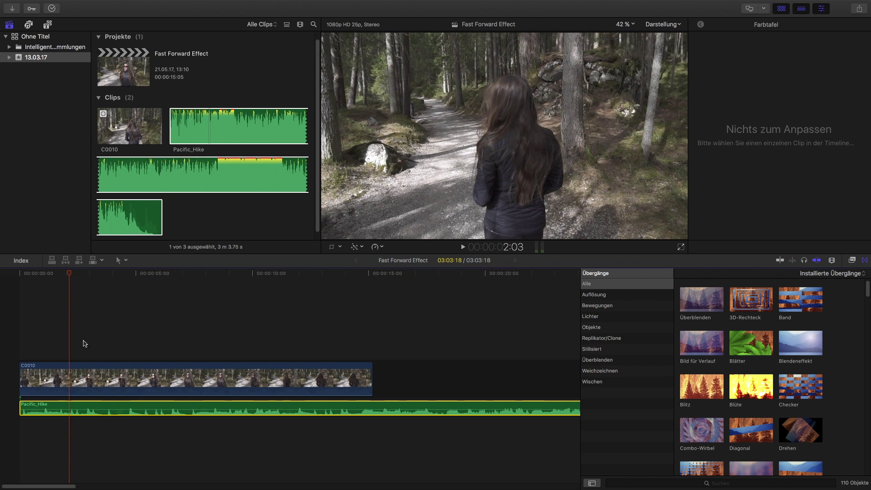
pyautogui.click(69, 376)
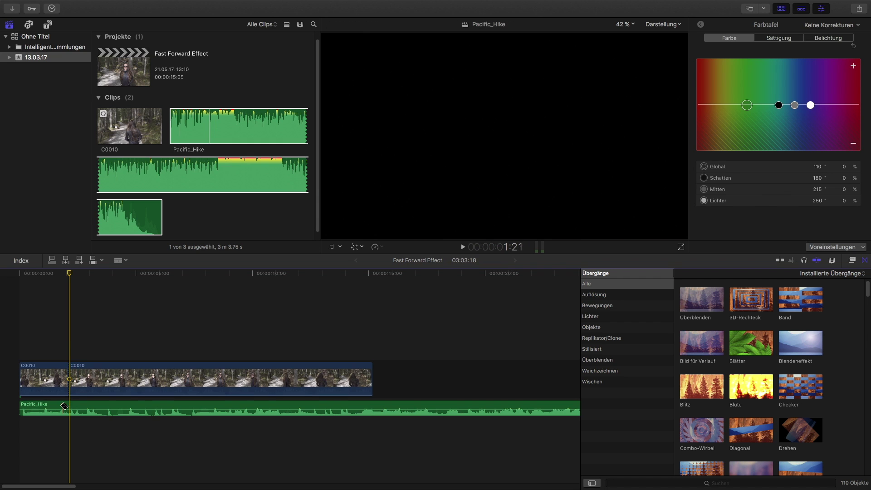
pyautogui.press('a')
# Step: Trim the start of Pacific_Hike, move it to the timeline start, and play back to the next clap
pyautogui.moveTo(25, 406); pyautogui.dragTo(81, 409)
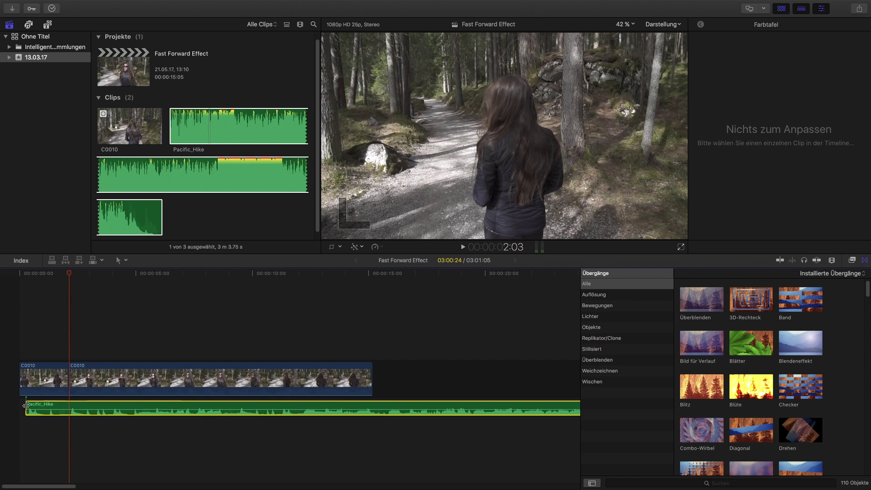
pyautogui.moveTo(26, 405); pyautogui.dragTo(23, 406)
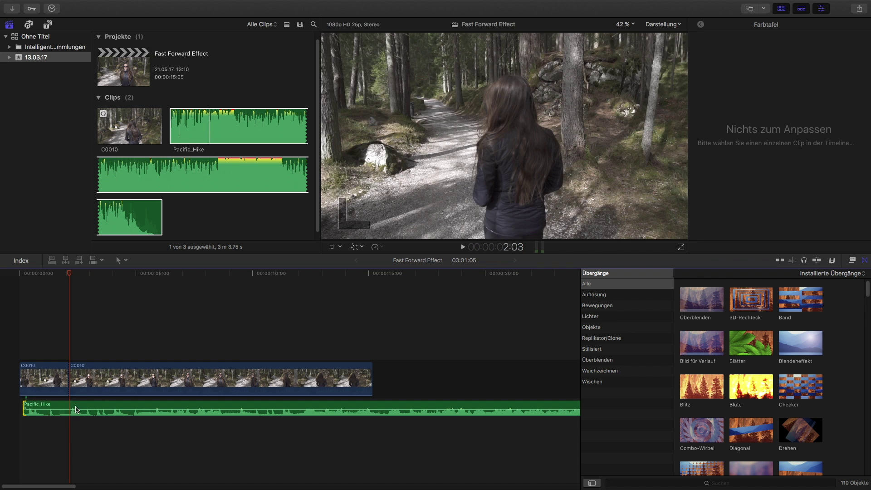
pyautogui.moveTo(77, 405); pyautogui.dragTo(95, 414)
pyautogui.click(17, 323)
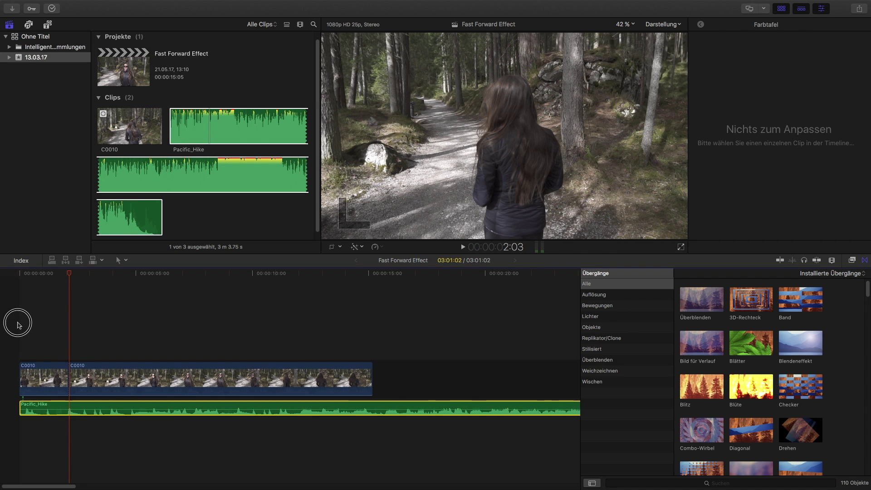
pyautogui.click(463, 247)
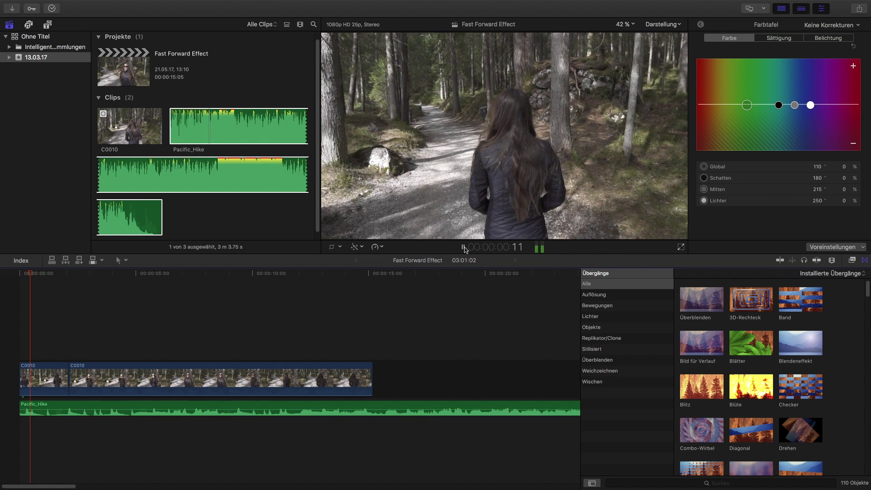
pyautogui.click(463, 247)
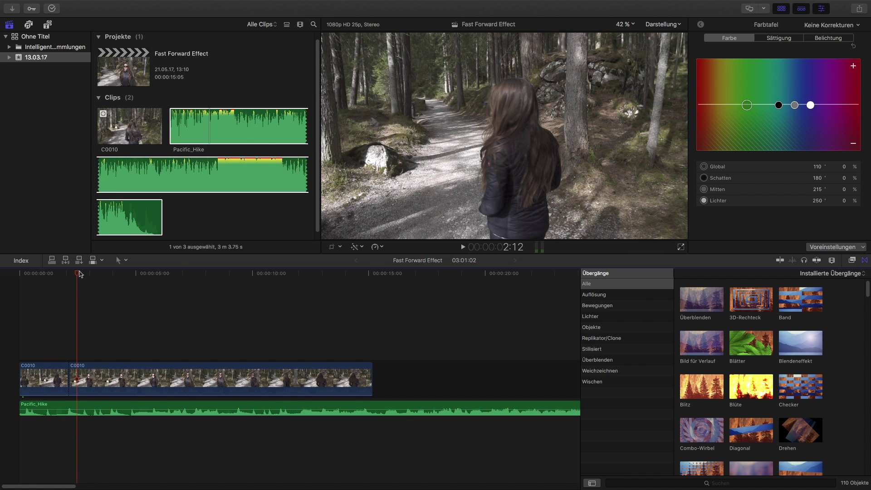
# Step: Split the forest clip at the next clap with Cmd+B
pyautogui.moveTo(79, 273); pyautogui.dragTo(108, 278)
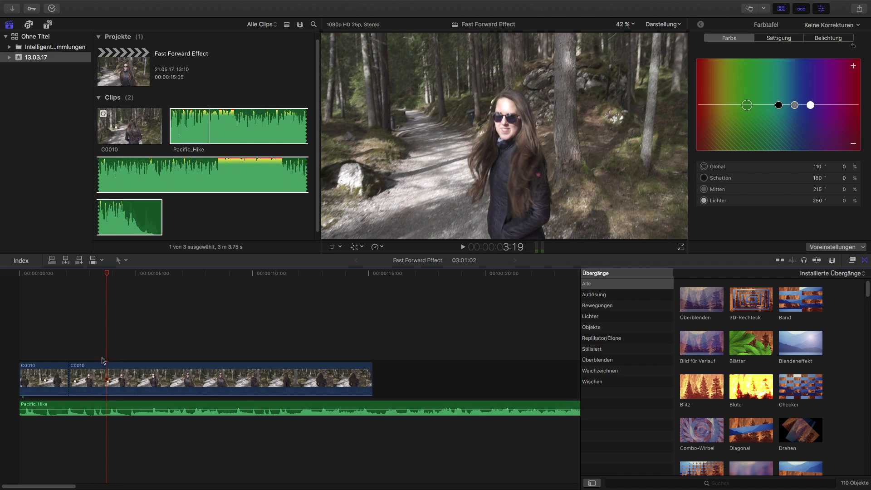
pyautogui.press('super+b')
pyautogui.press('r')
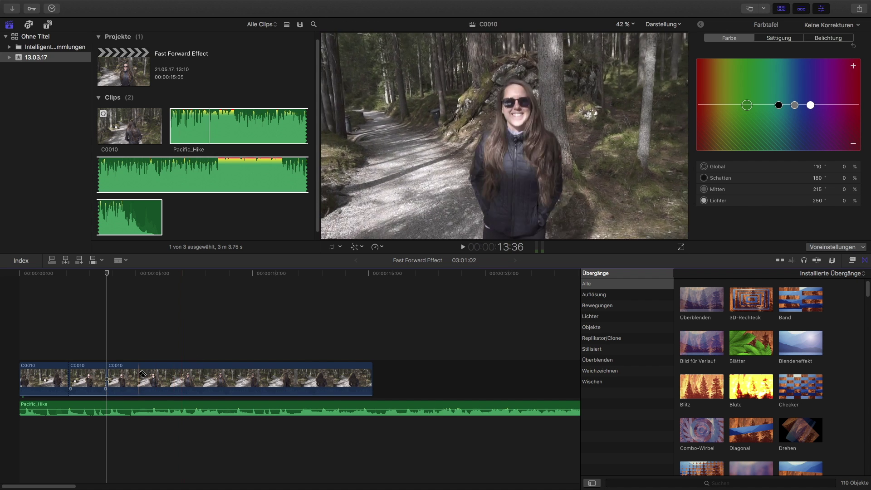
pyautogui.press('a')
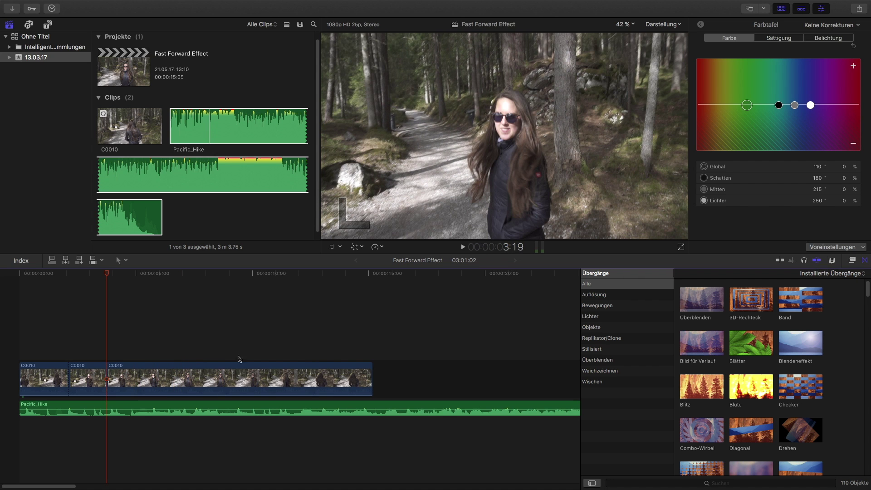
# Step: Speed the section between the two cuts to 4x and play it back from the start
pyautogui.click(88, 369)
pyautogui.click(380, 248)
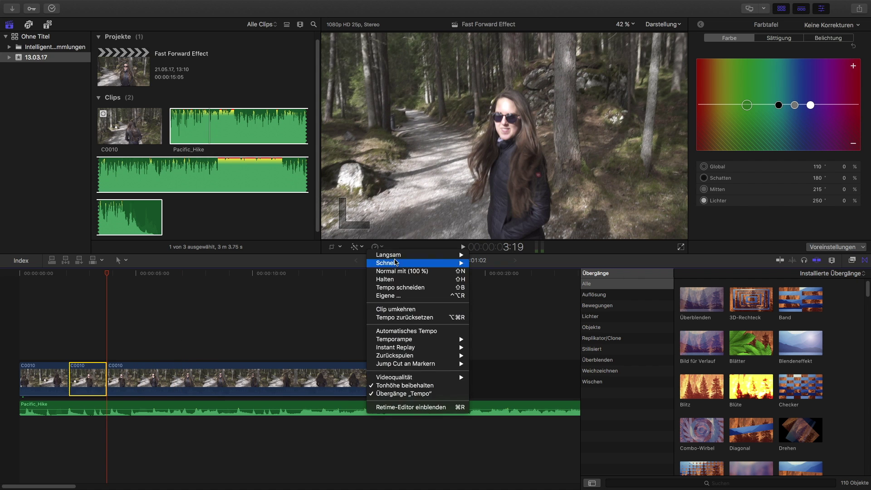
pyautogui.moveTo(395, 264)
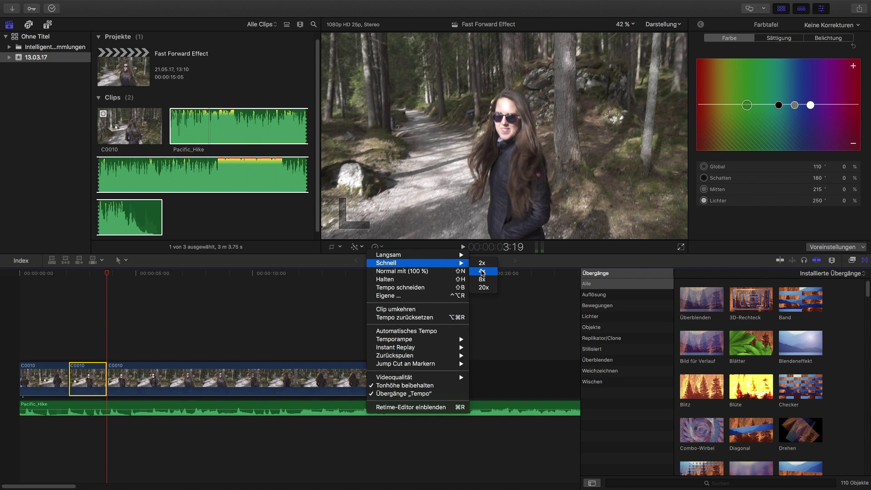
pyautogui.click(482, 272)
pyautogui.click(23, 317)
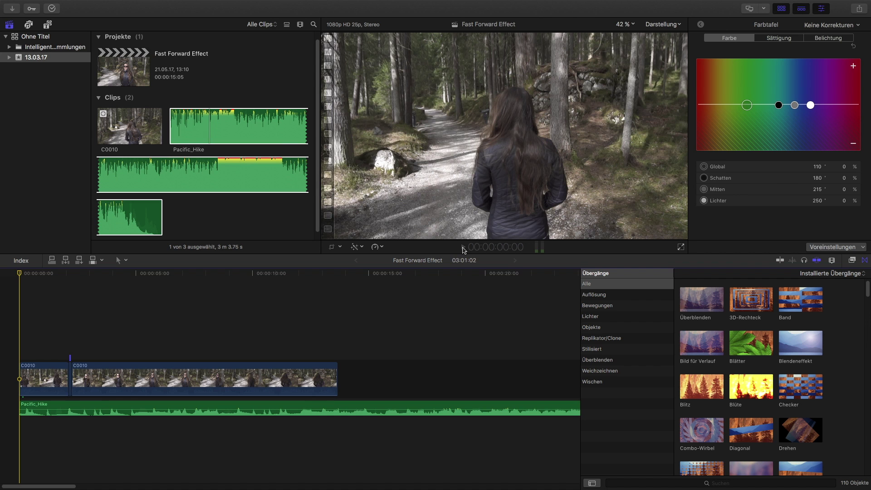
pyautogui.click(463, 248)
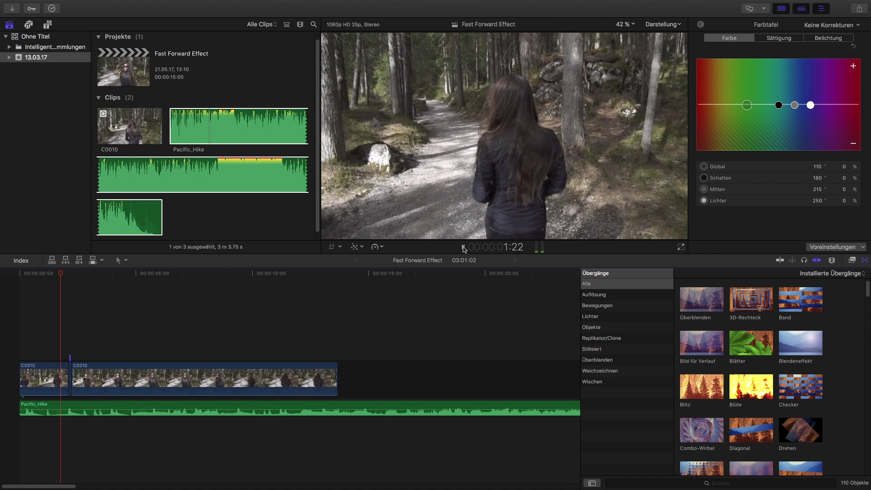
# Step: Extend the first forest clip's end by one frame, moving the cut to about 2:01, and replay across it
pyautogui.click(463, 248)
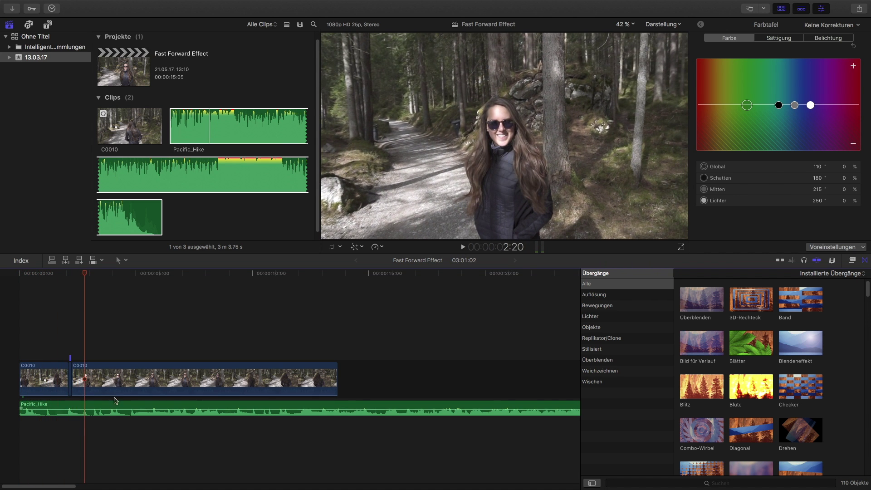
pyautogui.click(832, 260)
pyautogui.moveTo(822, 316); pyautogui.dragTo(834, 317)
pyautogui.moveTo(22, 487); pyautogui.dragTo(17, 487)
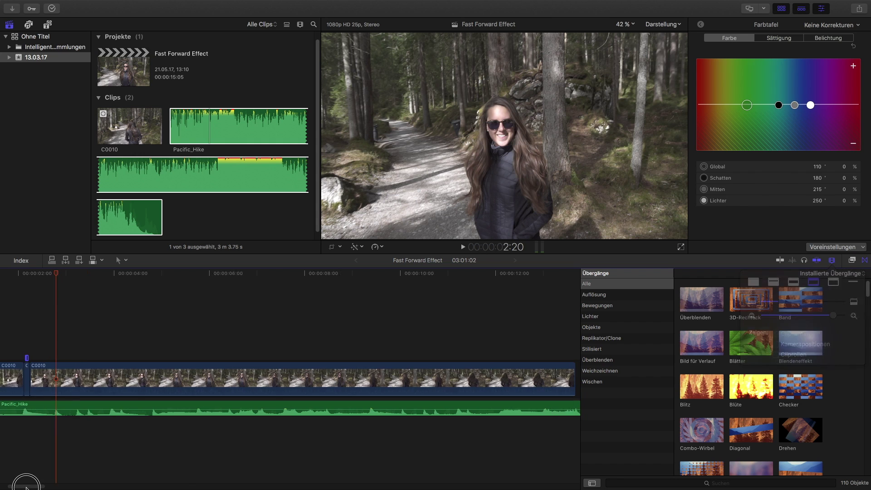
pyautogui.click(23, 381)
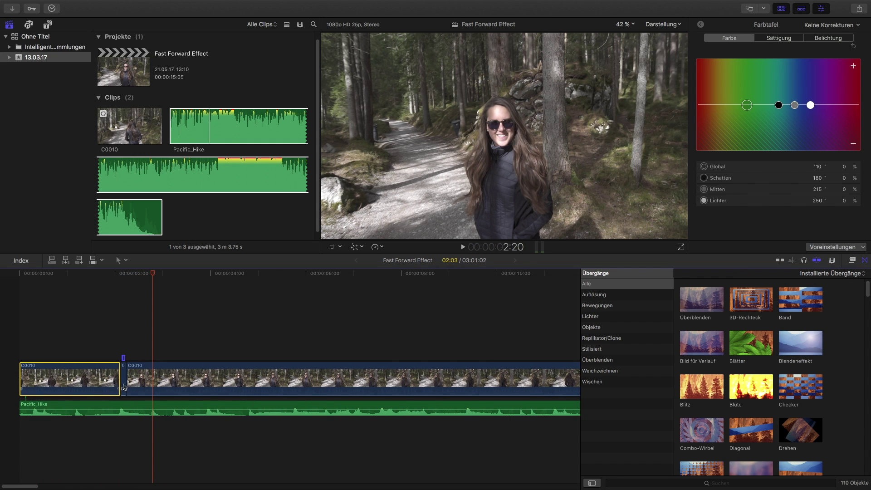
pyautogui.moveTo(123, 381); pyautogui.dragTo(117, 383)
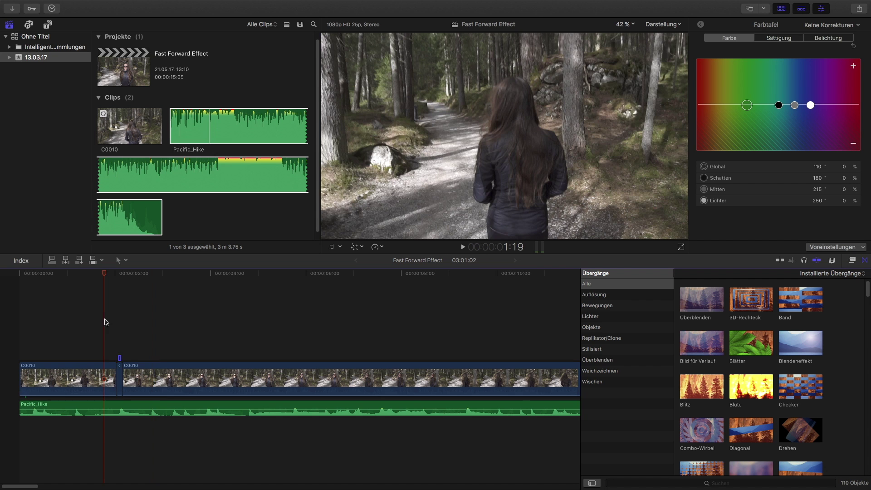
pyautogui.press('Left')
pyautogui.press('Left')
pyautogui.press('Left')
pyautogui.press('Left')
pyautogui.press('Left')
pyautogui.press('Left')
pyautogui.press('Left')
pyautogui.press('Left')
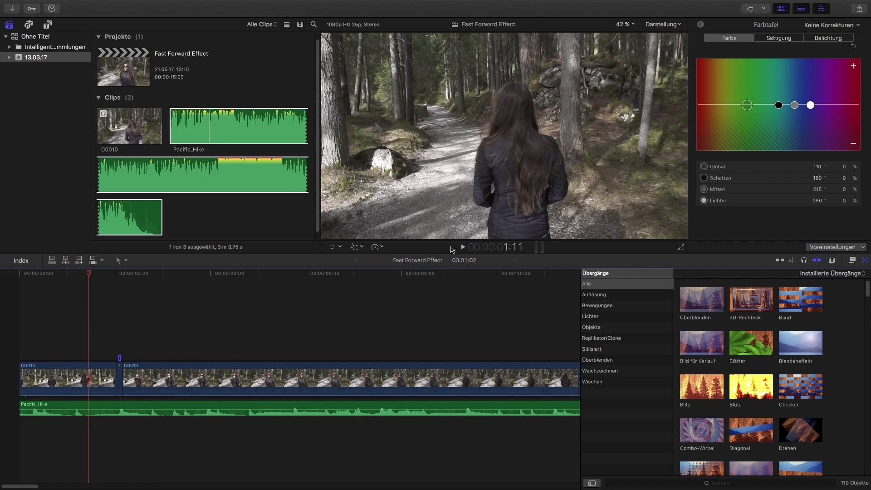
pyautogui.click(463, 247)
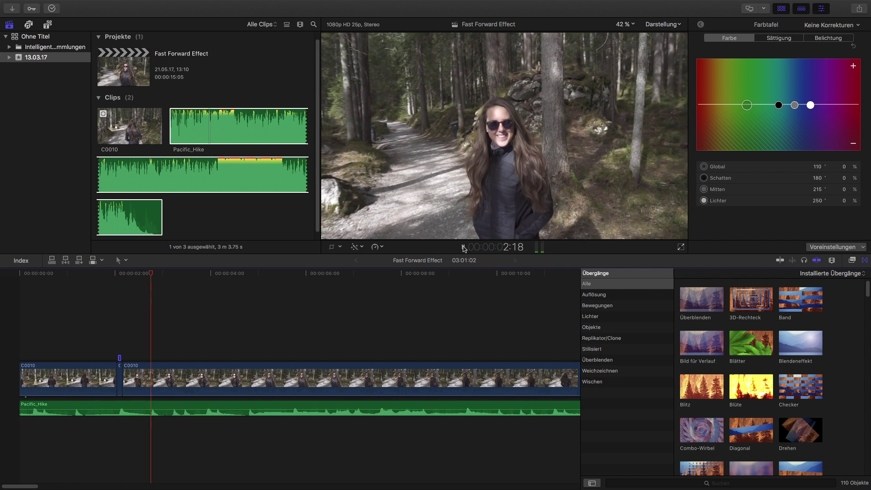
# Step: Find the next clap after about 3:07 and blade the forest clip twice to isolate a new section
pyautogui.click(463, 247)
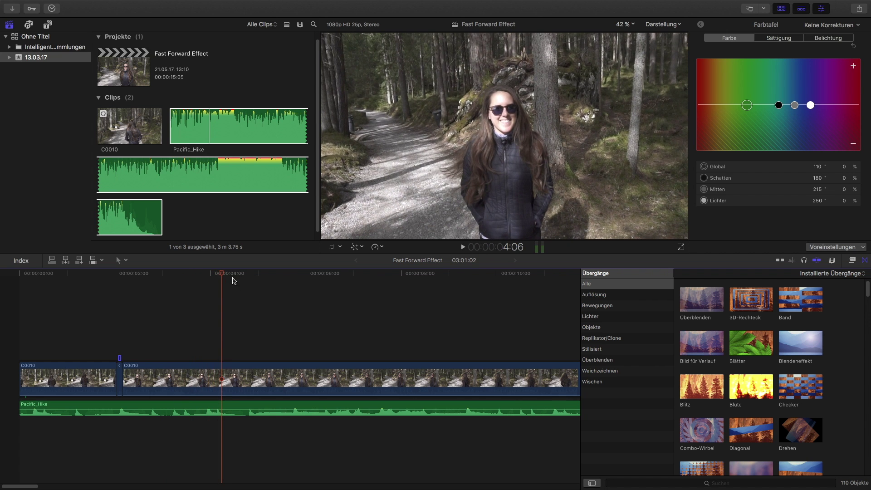
pyautogui.moveTo(221, 273)
pyautogui.mouseDown()
pyautogui.moveTo(175, 273)
pyautogui.moveTo(210, 273)
pyautogui.moveTo(205, 279)
pyautogui.mouseUp()
pyautogui.click(463, 247)
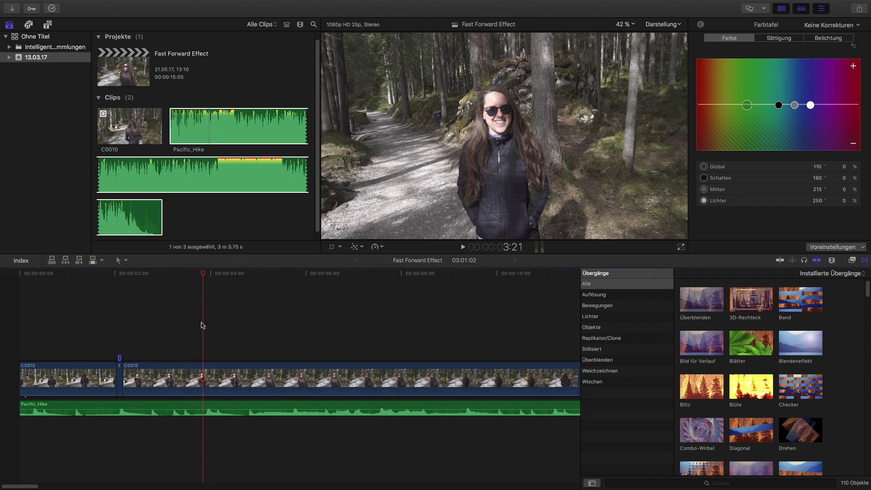
pyautogui.press('b')
pyautogui.click(204, 374)
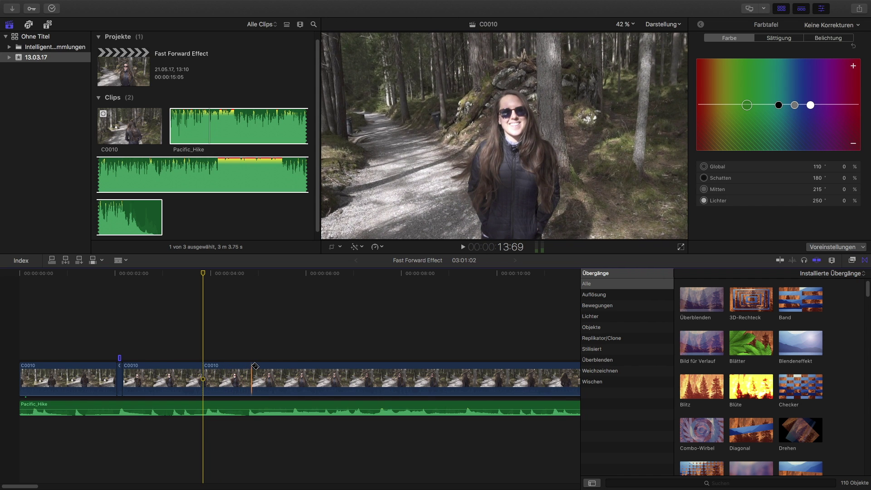
pyautogui.click(250, 367)
pyautogui.press('a')
pyautogui.press('c')
# Step: Speed the new section up to 4x
pyautogui.click(372, 247)
pyautogui.moveTo(424, 266)
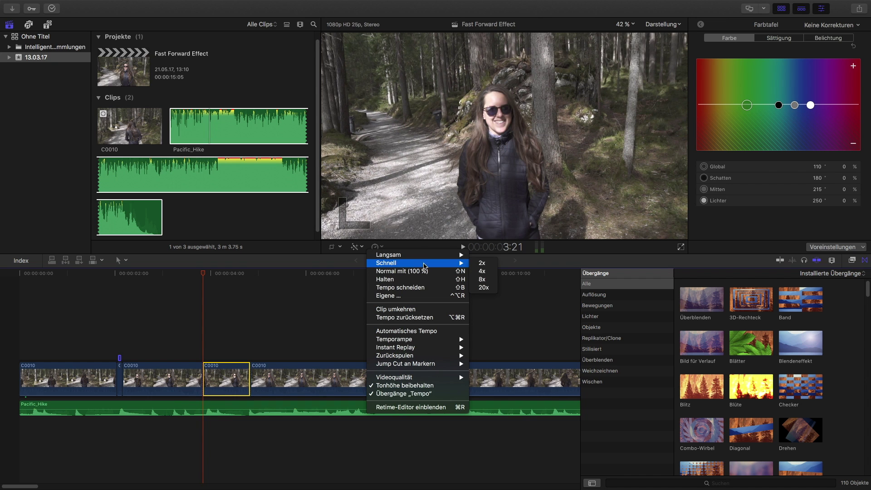
pyautogui.click(482, 271)
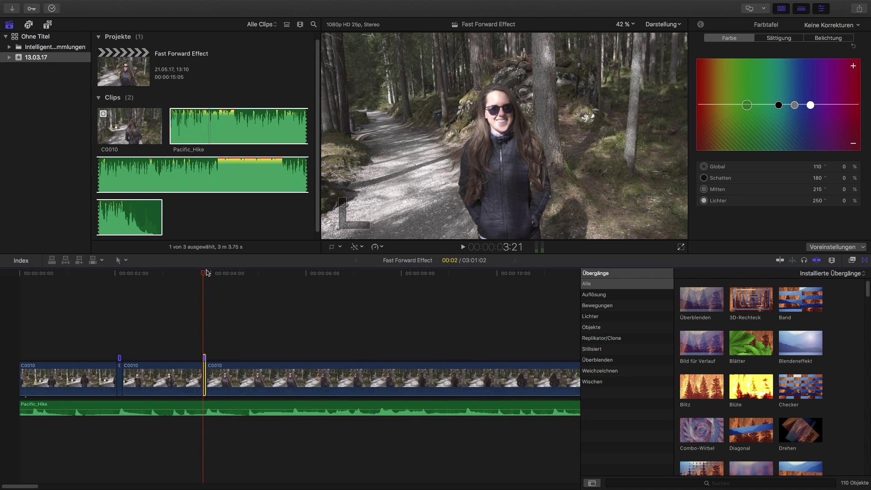
# Step: Lengthen the clip before the fast section by one frame and play back to check timing
pyautogui.moveTo(203, 273); pyautogui.dragTo(191, 275)
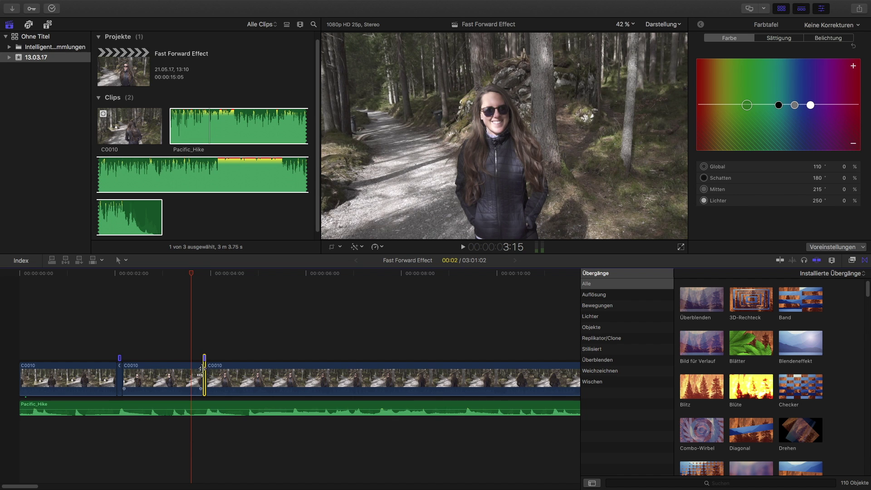
pyautogui.moveTo(203, 371); pyautogui.dragTo(205, 371)
pyautogui.click(183, 326)
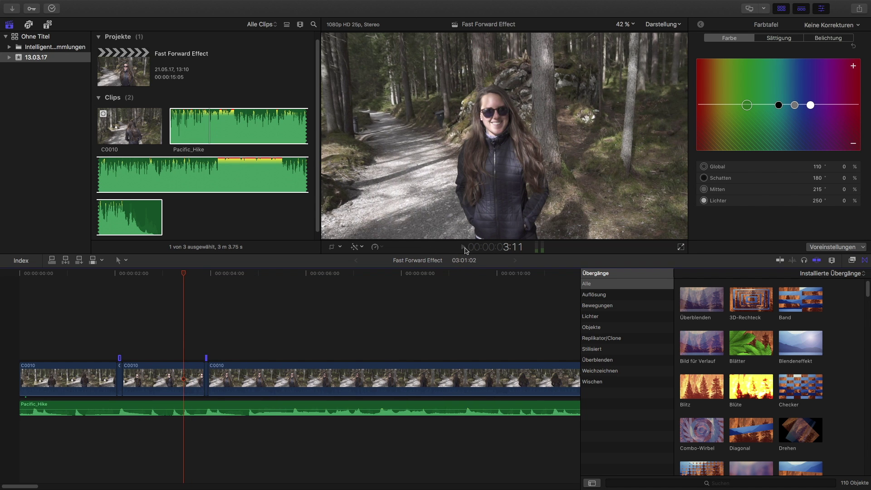
pyautogui.click(464, 248)
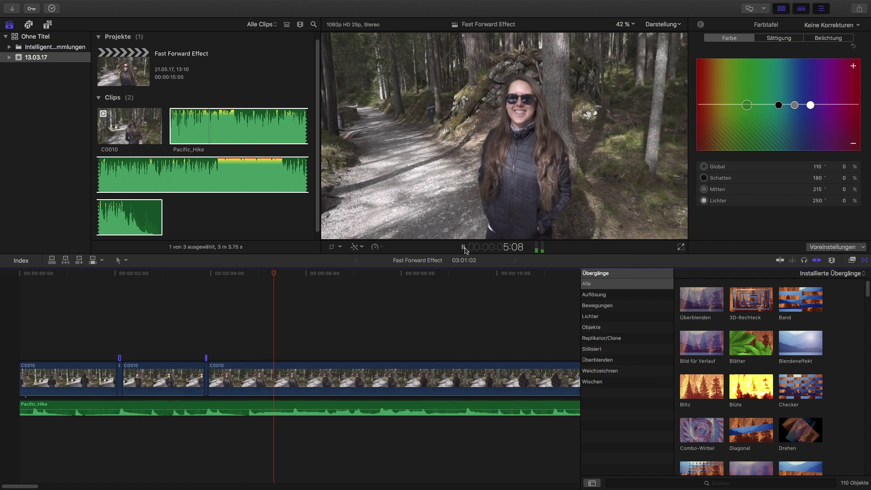
pyautogui.click(464, 247)
# Step: Mark the clap at 5:16 and split the clip there and where the fast section ends
pyautogui.moveTo(312, 274); pyautogui.dragTo(289, 281)
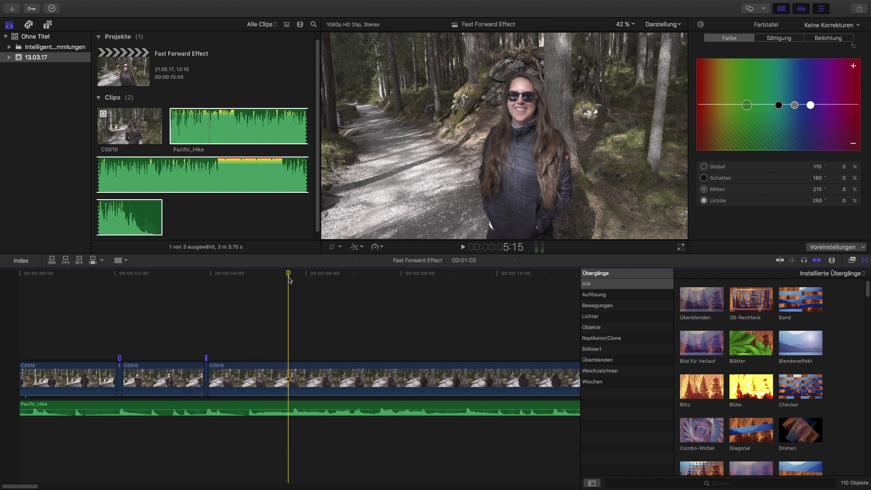
pyautogui.moveTo(290, 276); pyautogui.dragTo(292, 277)
pyautogui.press('m')
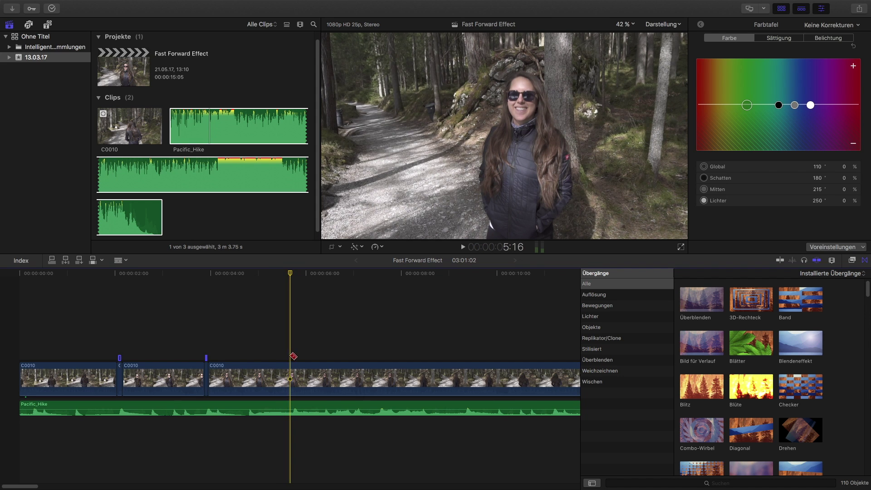
pyautogui.click(295, 368)
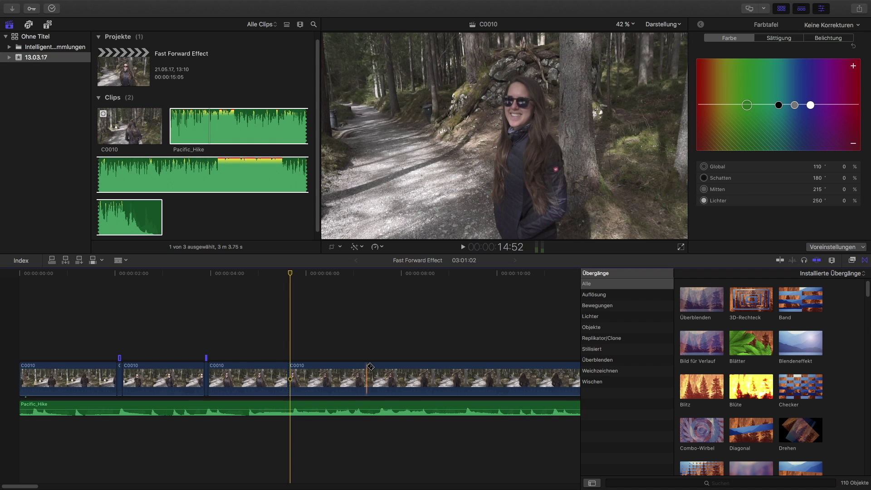
pyautogui.click(357, 370)
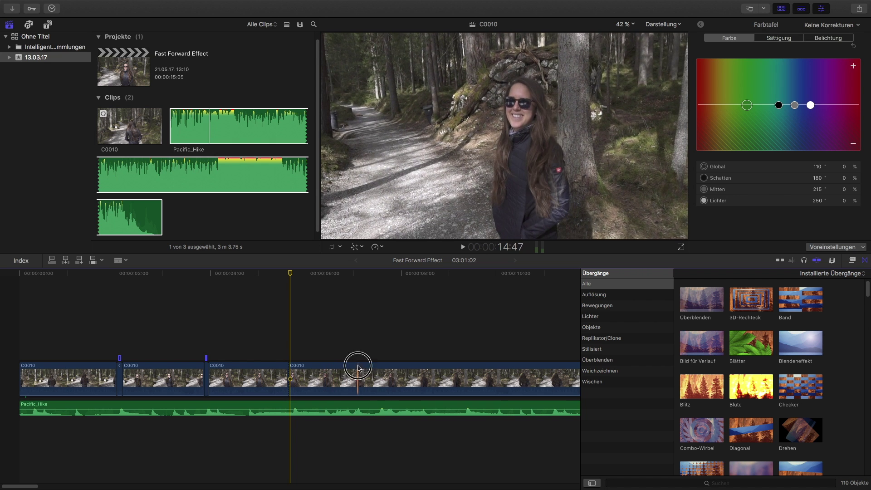
# Step: Speed the section between the two cuts up to 4x
pyautogui.press('a')
pyautogui.click(332, 377)
pyautogui.click(377, 247)
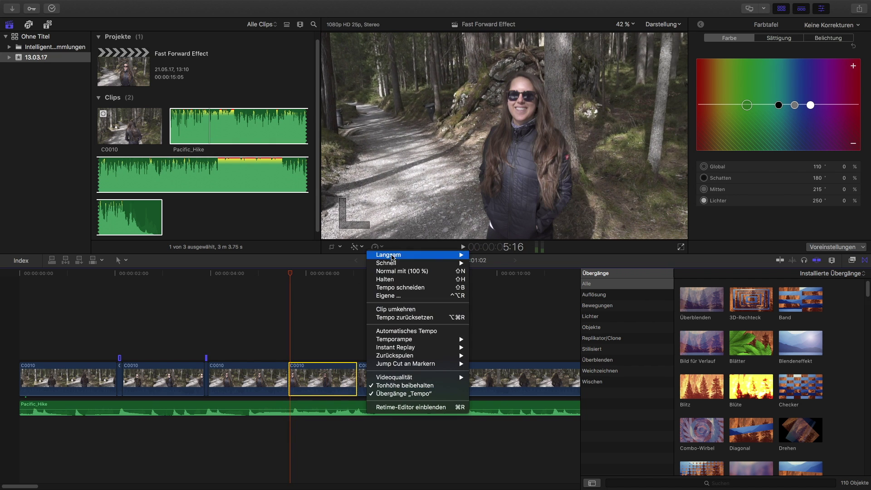
pyautogui.moveTo(421, 266)
pyautogui.click(480, 271)
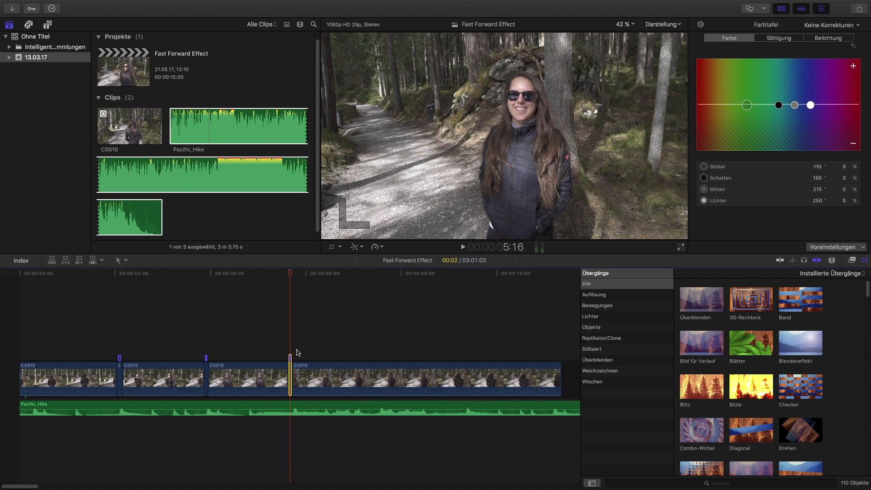
# Step: Move the edit after the fast section one frame later, to about 5:17, and replay from 6:21
pyautogui.moveTo(289, 377); pyautogui.dragTo(292, 377)
pyautogui.click(272, 329)
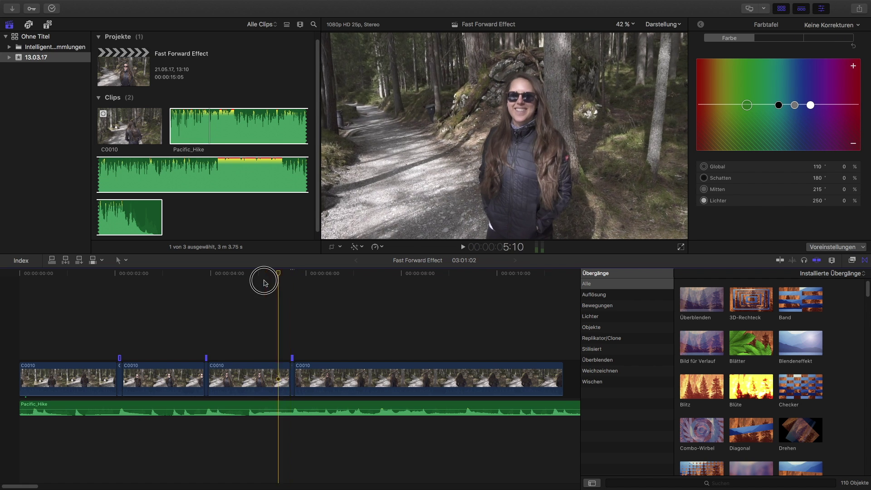
pyautogui.click(261, 274)
pyautogui.click(464, 248)
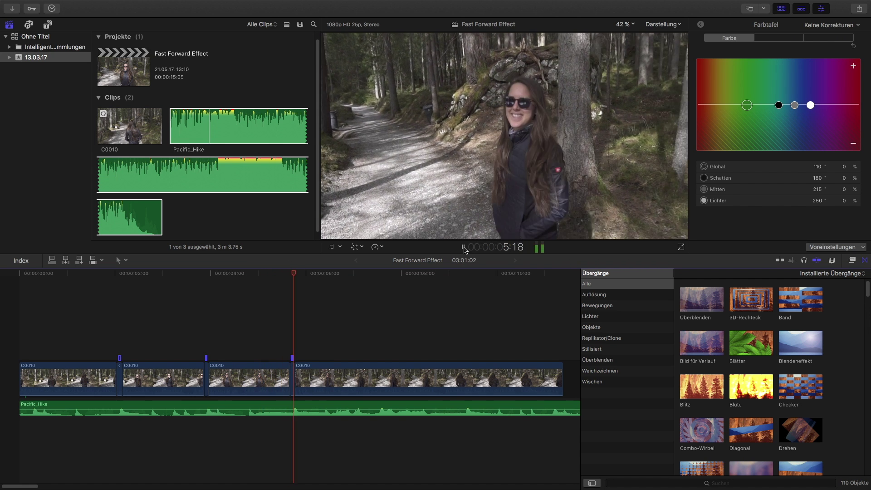
pyautogui.click(461, 249)
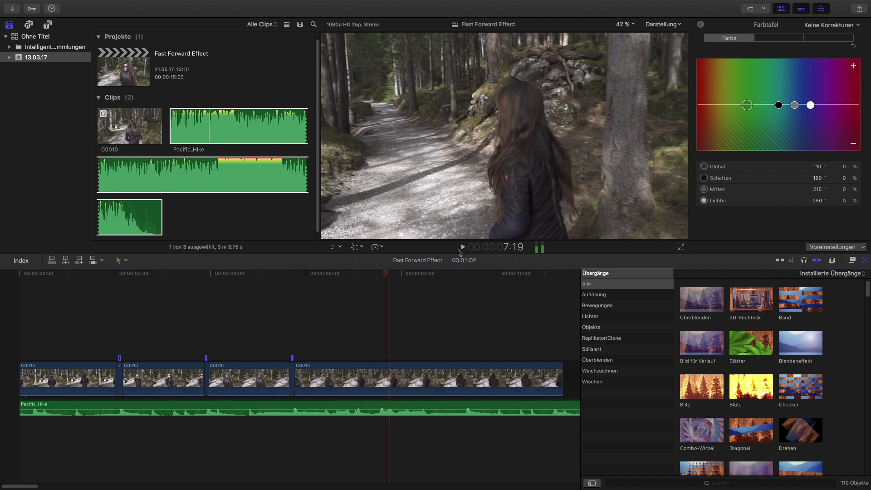
pyautogui.moveTo(389, 282); pyautogui.dragTo(347, 274)
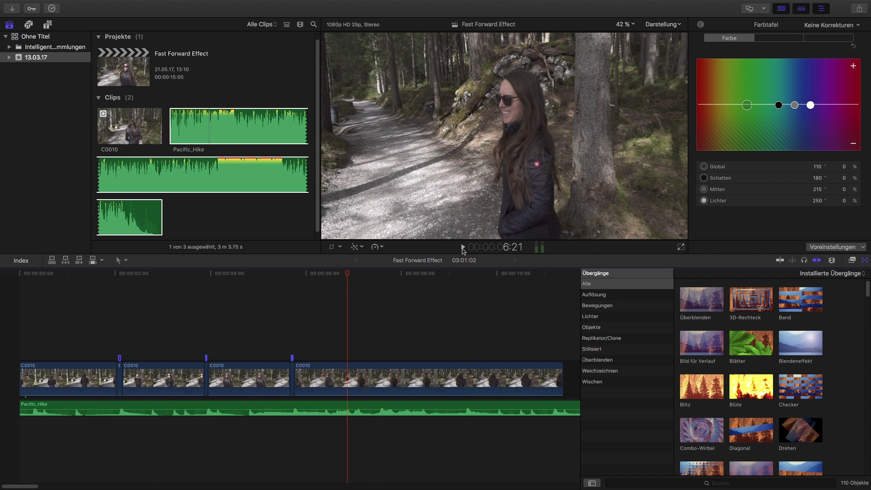
pyautogui.click(462, 247)
pyautogui.click(463, 247)
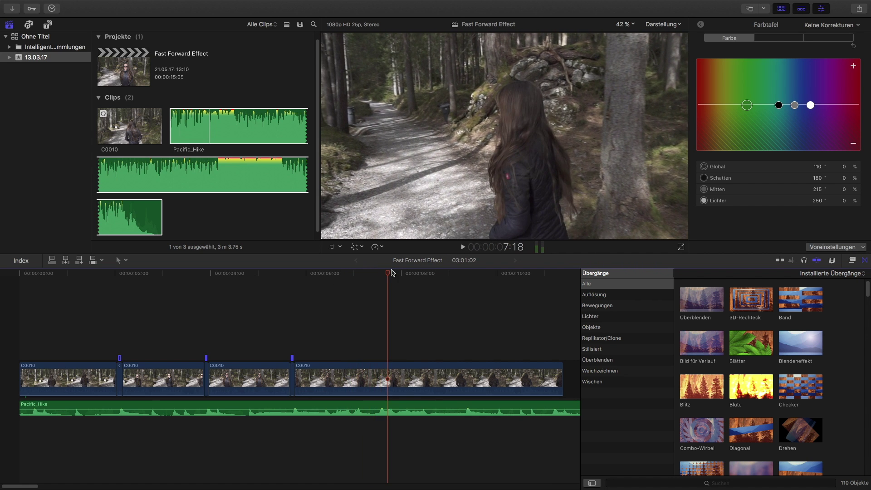
# Step: Split the clip at the next clap near 7:11 and speed the short section to 4x
pyautogui.click(385, 274)
pyautogui.moveTo(385, 274); pyautogui.dragTo(377, 276)
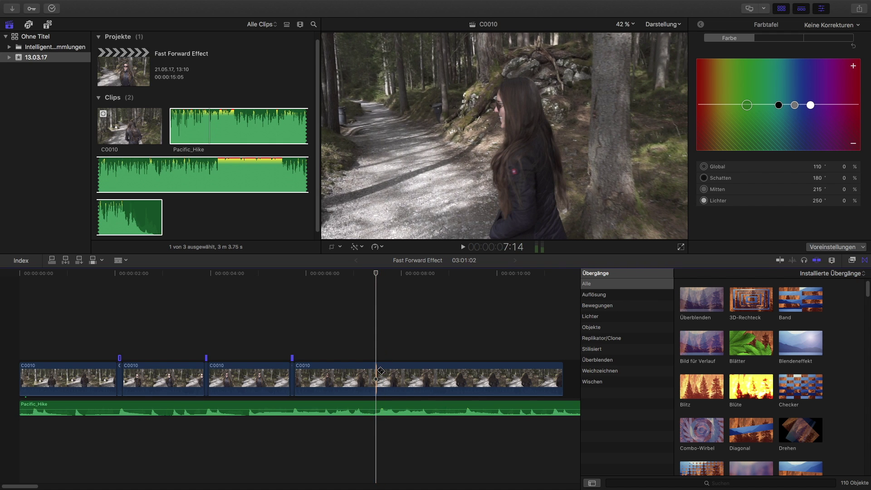
pyautogui.click(380, 370)
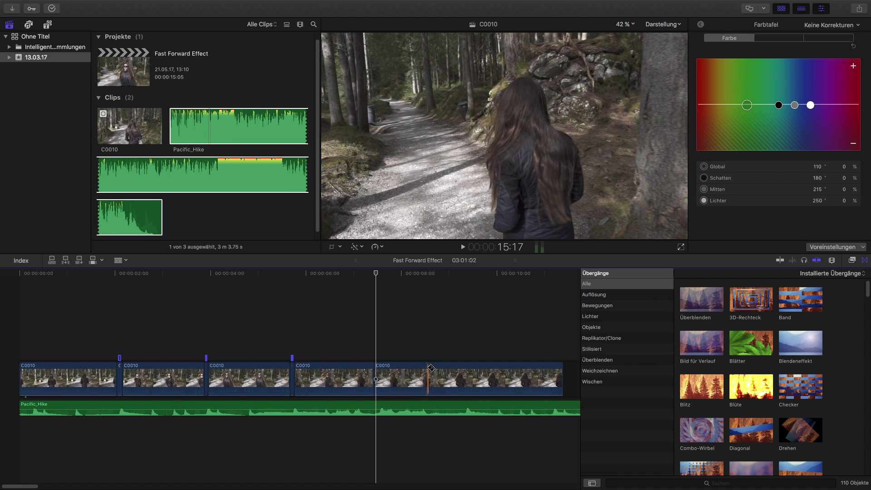
pyautogui.click(408, 378)
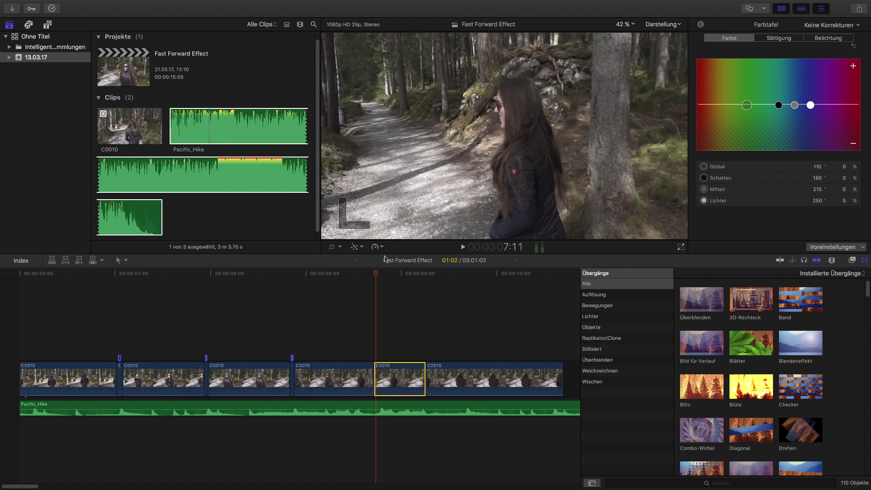
pyautogui.click(386, 248)
pyautogui.moveTo(399, 264)
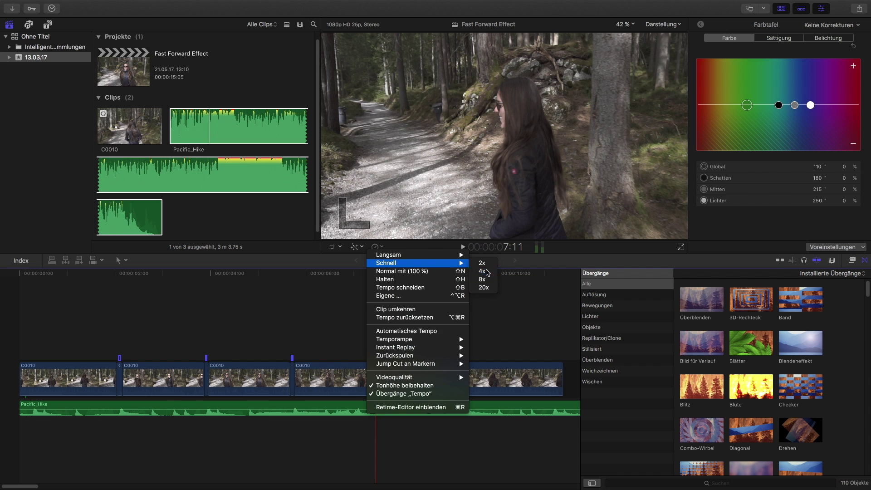
pyautogui.click(483, 272)
# Step: Extend the edit after the third fast section by one frame to hit the beat
pyautogui.click(373, 378)
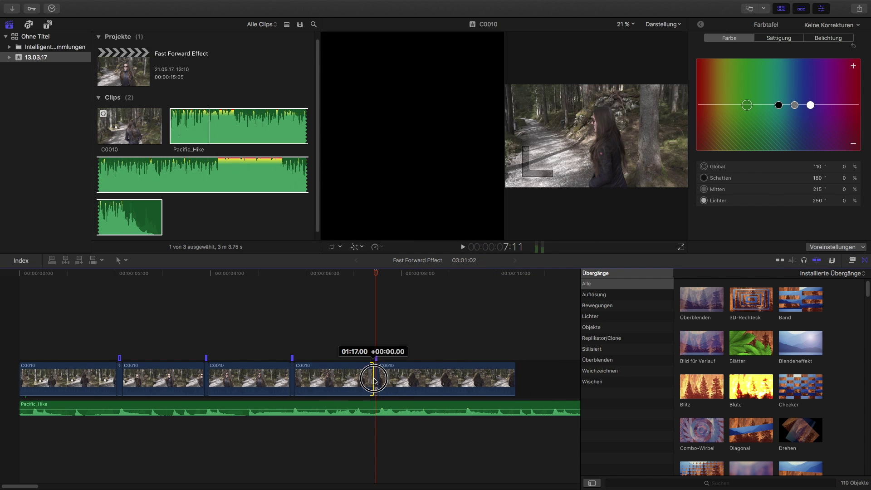
pyautogui.click(375, 378)
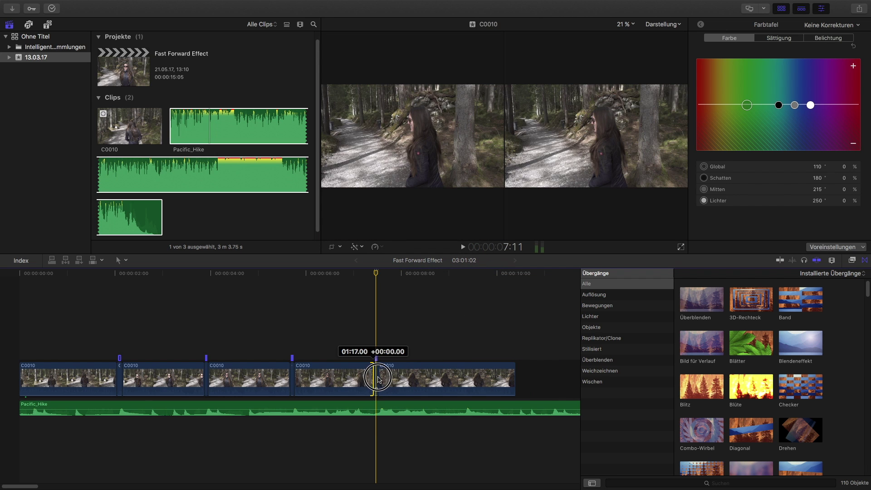
pyautogui.click(306, 286)
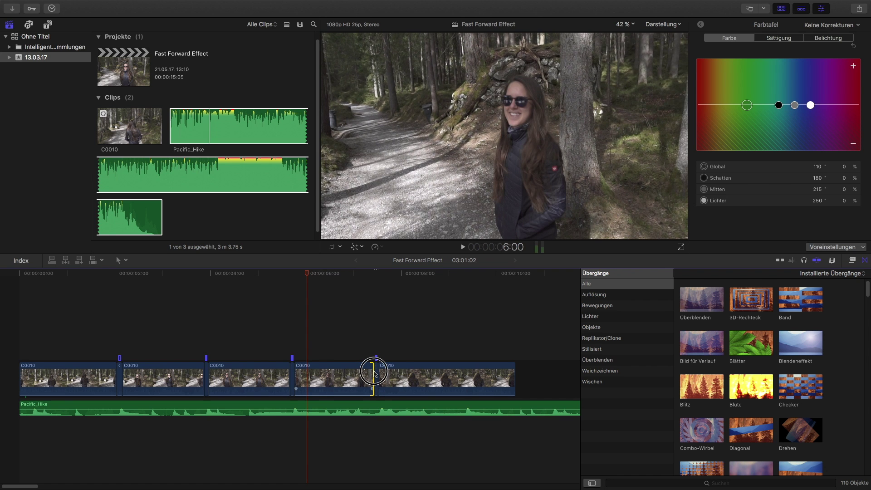
pyautogui.moveTo(374, 374); pyautogui.dragTo(375, 371)
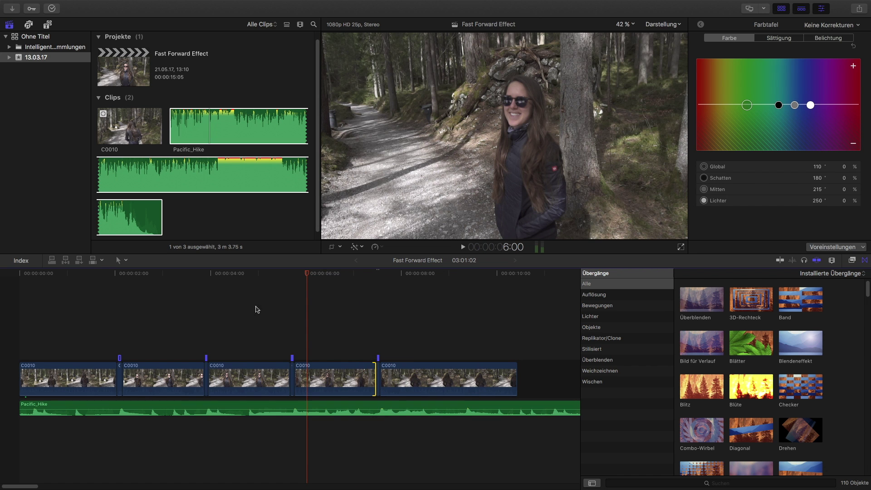
pyautogui.press('Home')
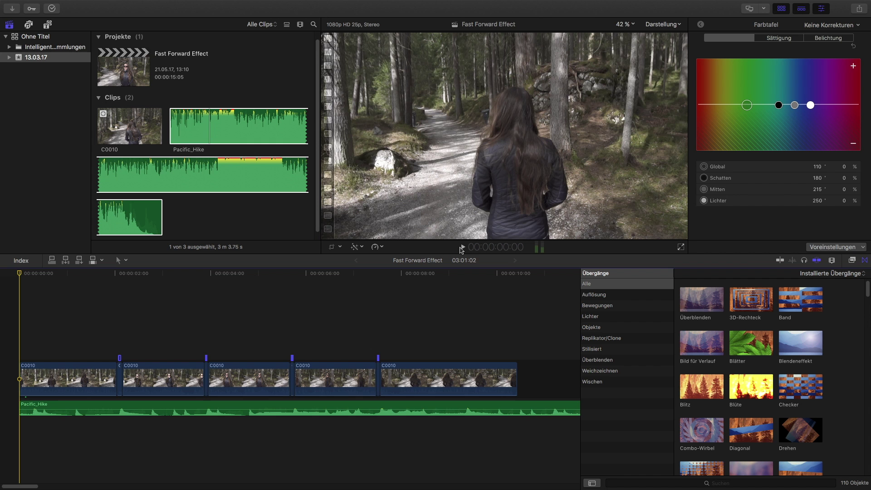
pyautogui.click(463, 247)
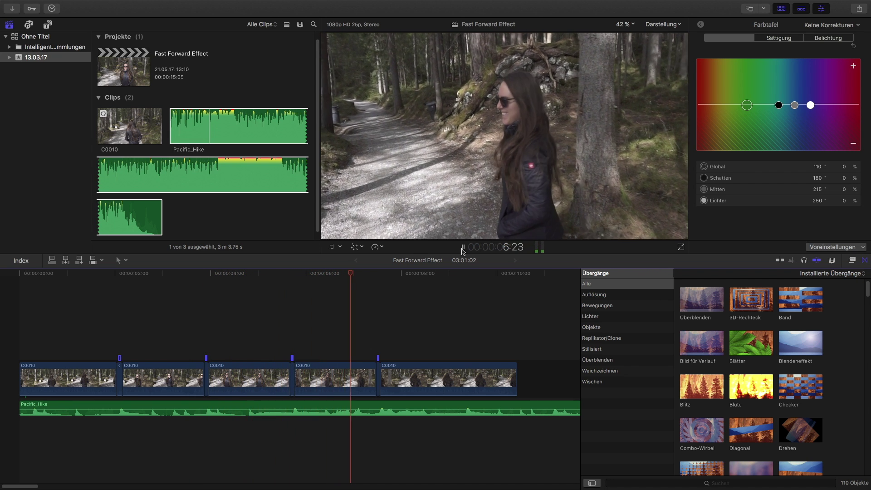
pyautogui.click(463, 247)
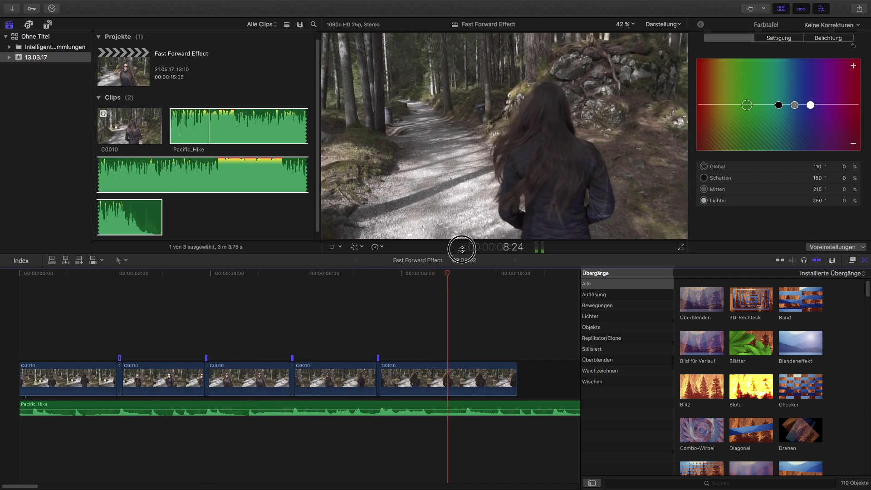